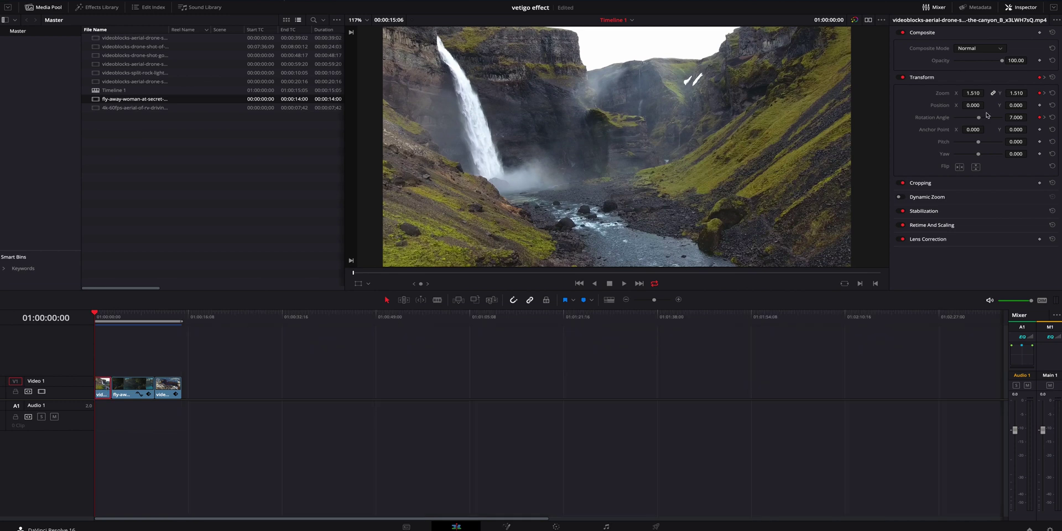
# Step: Reset the waterfall and fly-away clips' Transforms to zoom 1.000, leaving the snowy canyon clip selected
pyautogui.click(1052, 77)
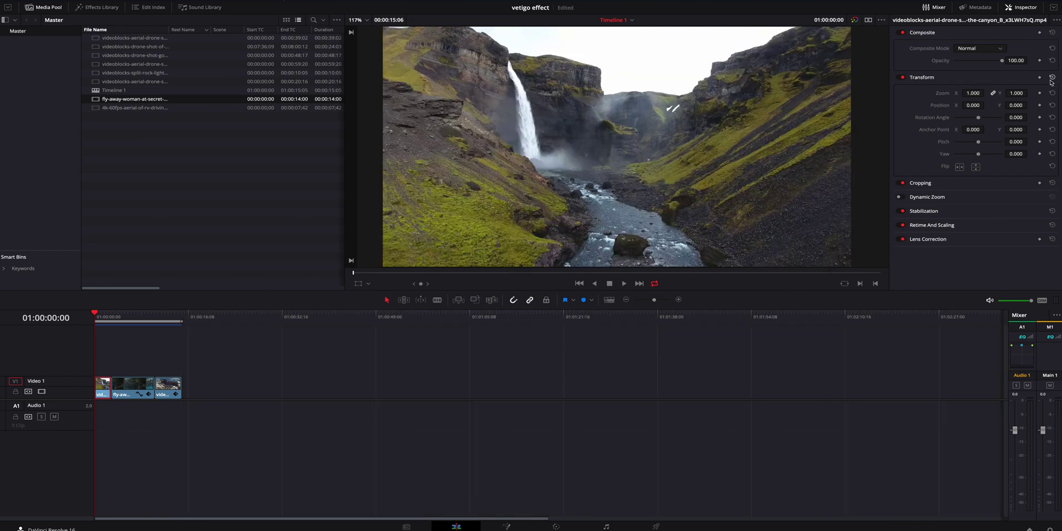
pyautogui.moveTo(116, 315); pyautogui.dragTo(120, 320)
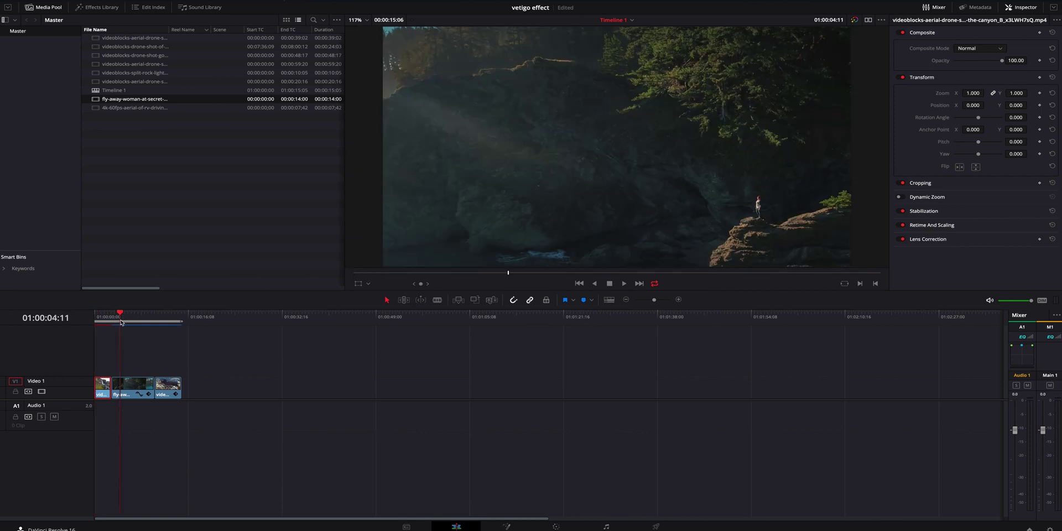
pyautogui.click(131, 394)
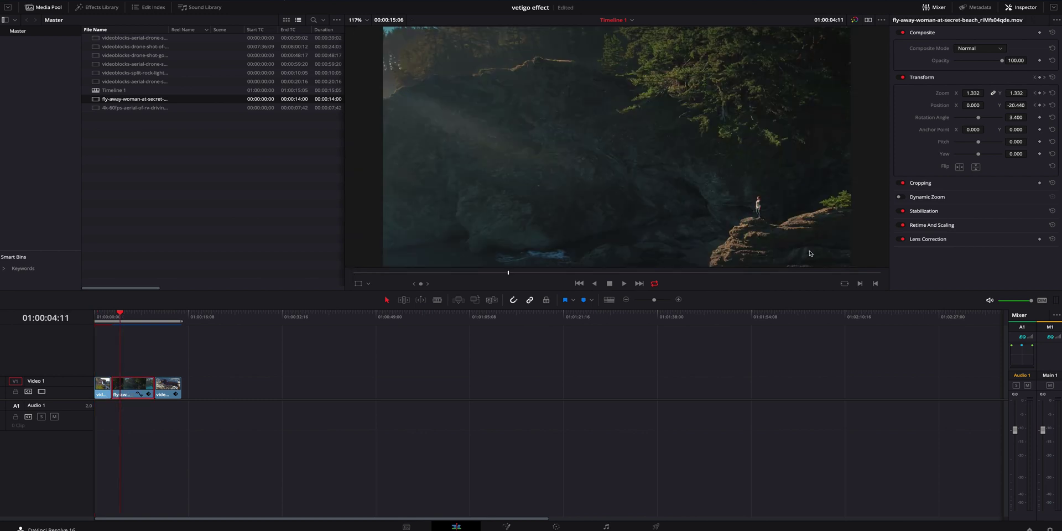
pyautogui.click(1053, 79)
pyautogui.click(164, 319)
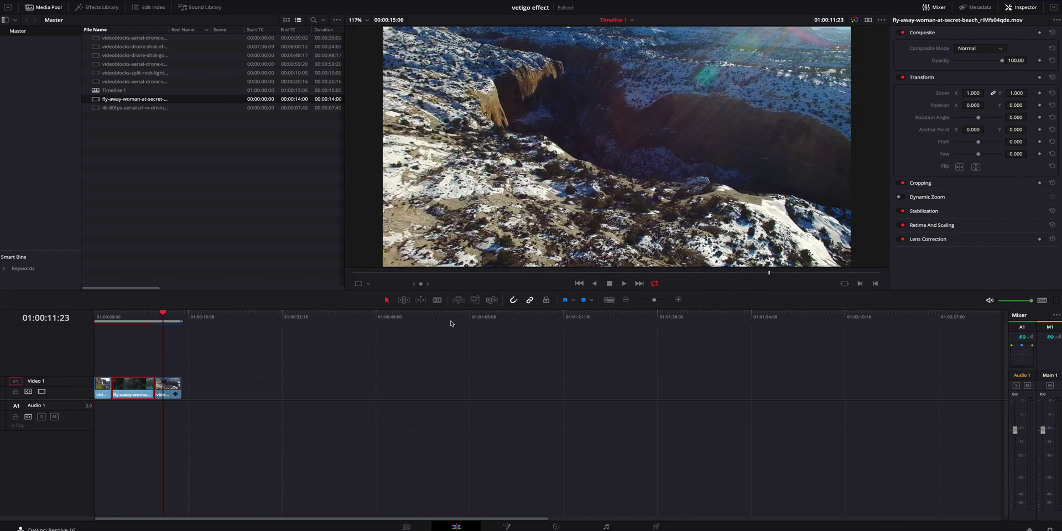
pyautogui.click(167, 387)
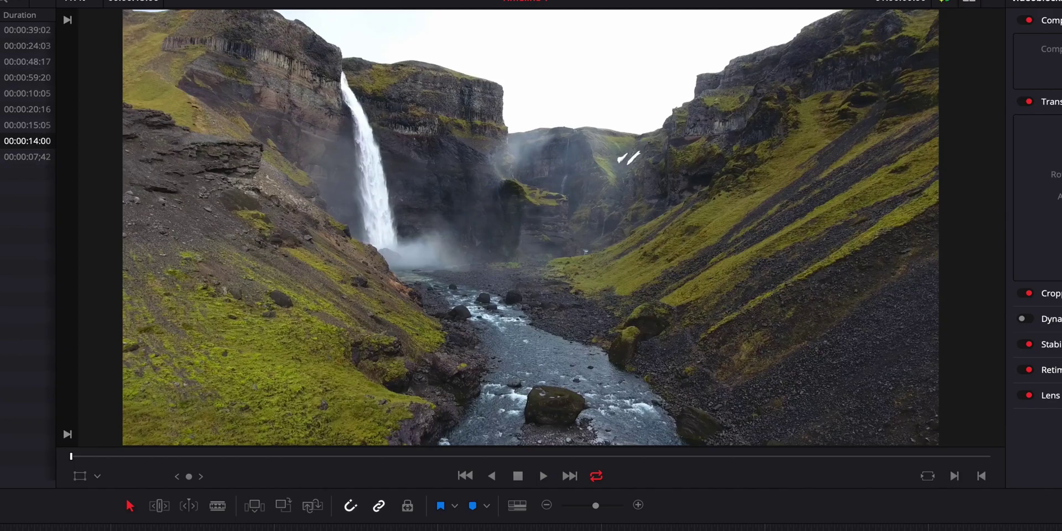
# Step: Preview the waterfall clip and set its starting zoom to 1.380
pyautogui.press('space')
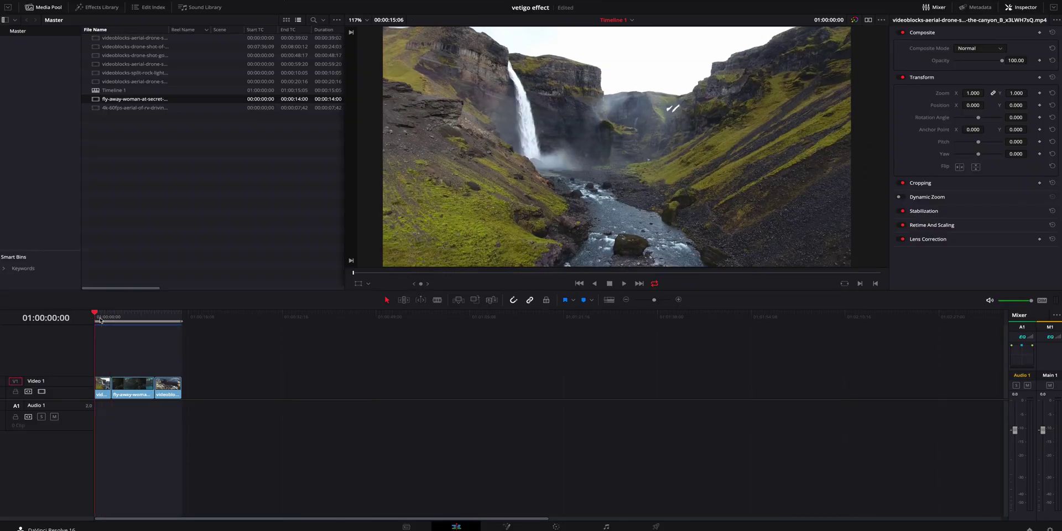
pyautogui.press('space')
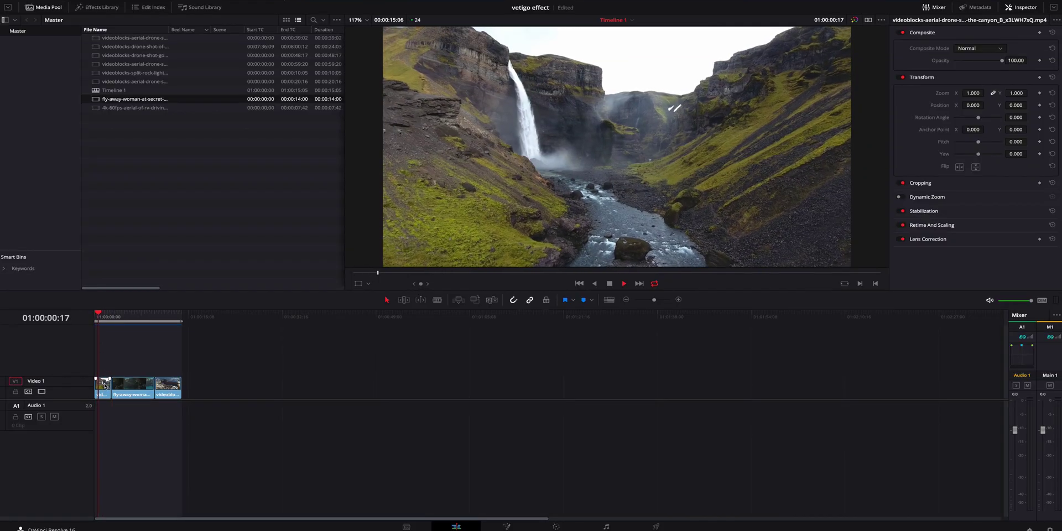
pyautogui.click(92, 317)
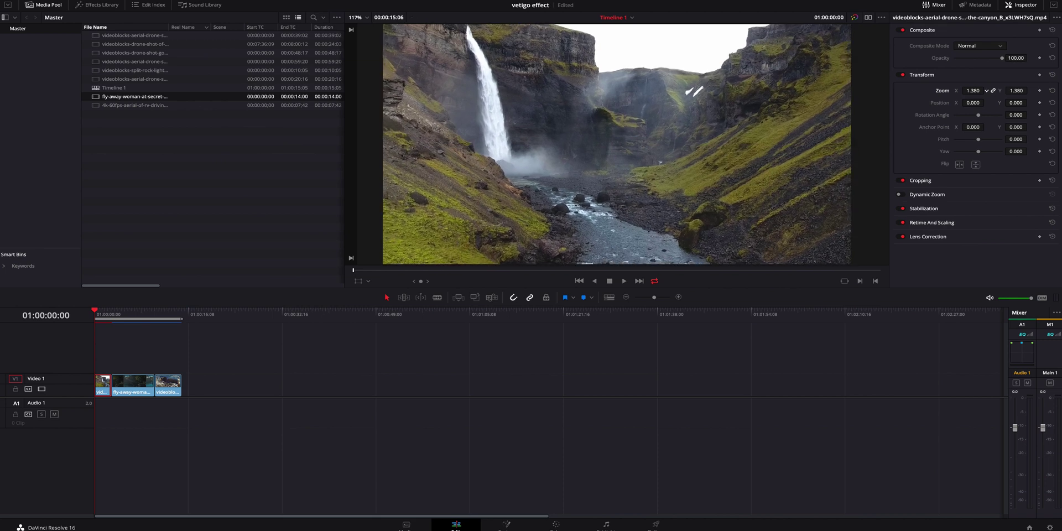
pyautogui.moveTo(974, 91); pyautogui.dragTo(973, 91)
# Step: Lower the waterfall clip's last-frame zoom to 1.160 and play back the animation
pyautogui.click(110, 314)
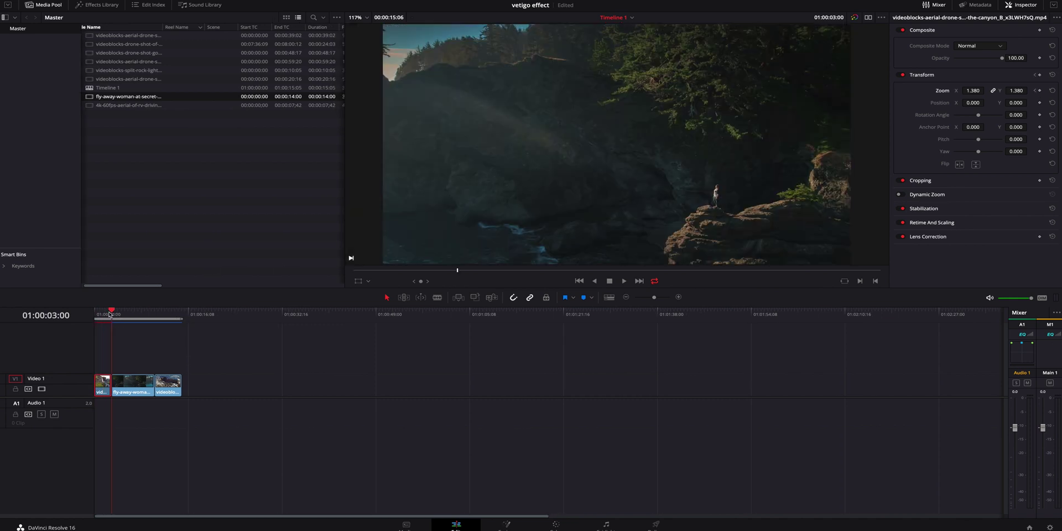
pyautogui.press('Left')
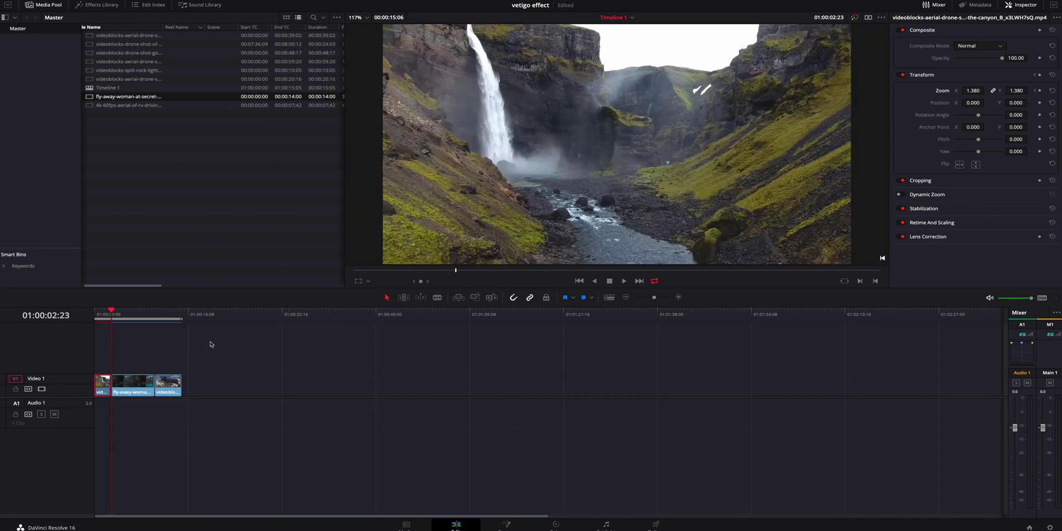
pyautogui.moveTo(973, 91); pyautogui.dragTo(951, 90)
pyautogui.press('Home')
pyautogui.press('space')
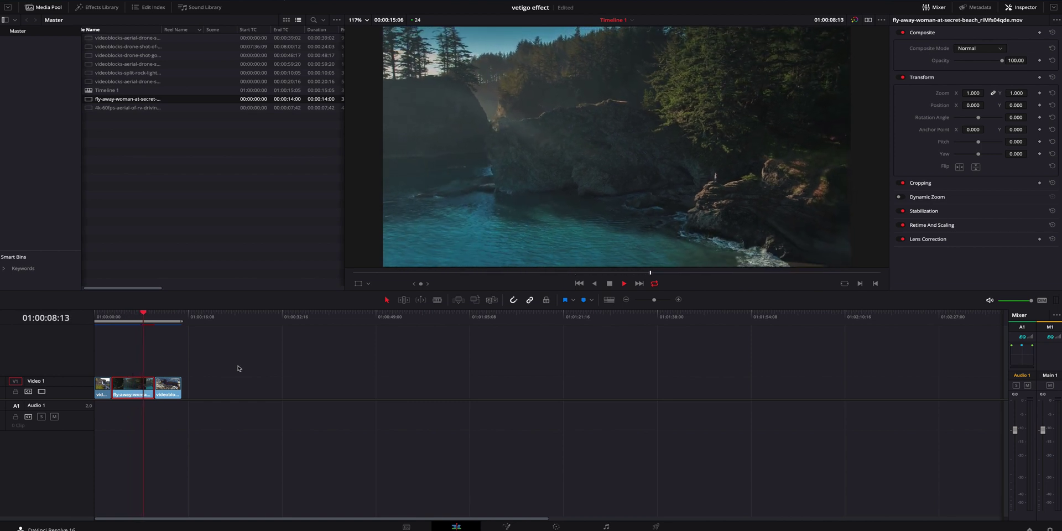
# Step: Keyframe the fly-away clip's zoom from 1.000 at its start to 1.880 at its end, Position Y -121
pyautogui.moveTo(109, 317); pyautogui.dragTo(115, 319)
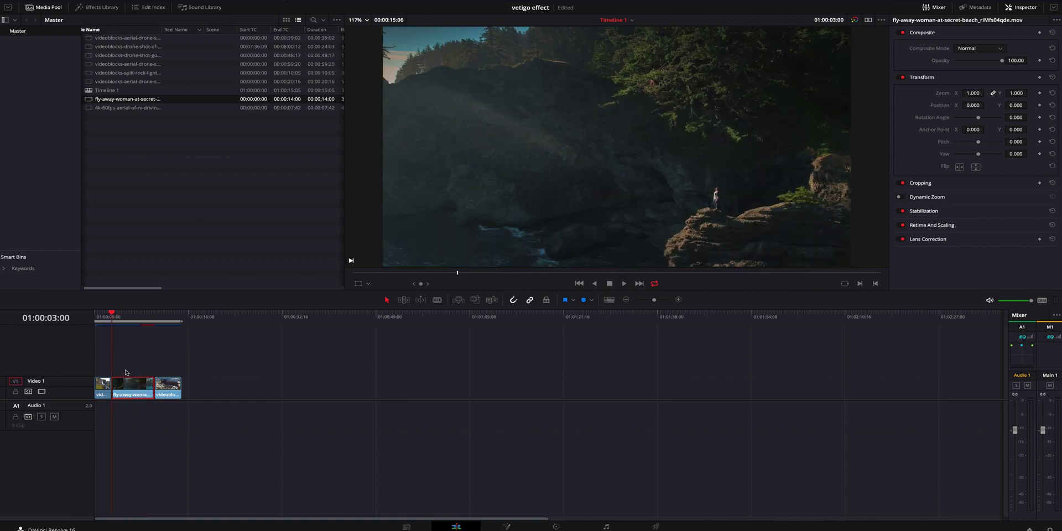
pyautogui.click(1039, 93)
pyautogui.moveTo(137, 320); pyautogui.dragTo(152, 320)
pyautogui.press('Left')
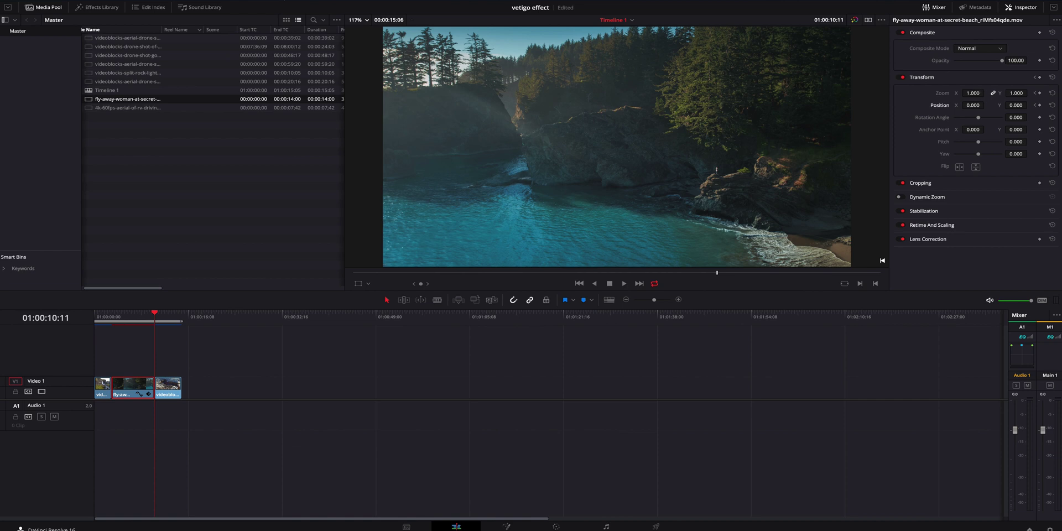
pyautogui.moveTo(973, 92)
pyautogui.mouseDown()
pyautogui.moveTo(991, 93)
pyautogui.moveTo(992, 105)
pyautogui.moveTo(962, 105)
pyautogui.mouseUp()
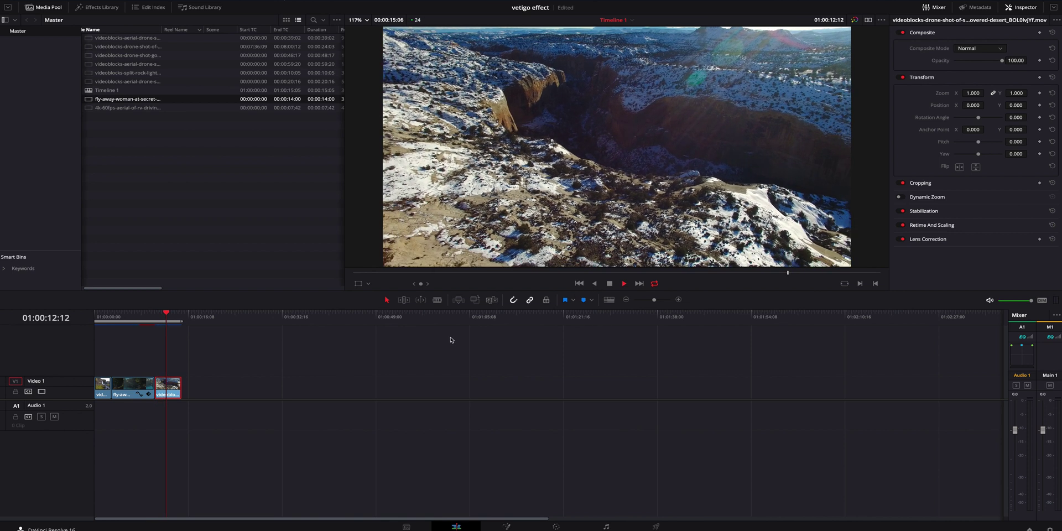
# Step: Keyframe the snowy canyon clip's zoom from 1.000 to 1.360 at its end, Position Y -162, and preview it
pyautogui.press('space')
pyautogui.hotkey('alt', 'k')
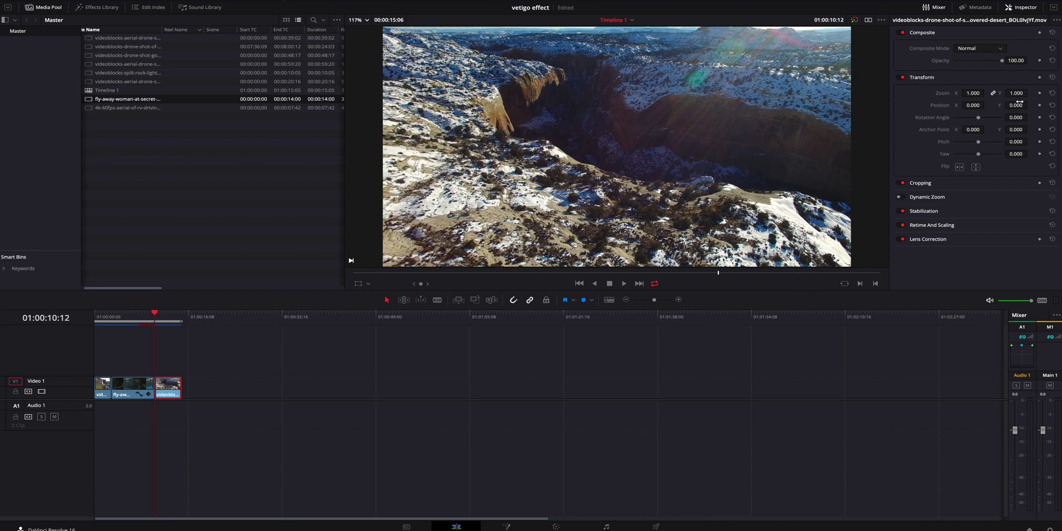
pyautogui.click(1039, 93)
pyautogui.press('space')
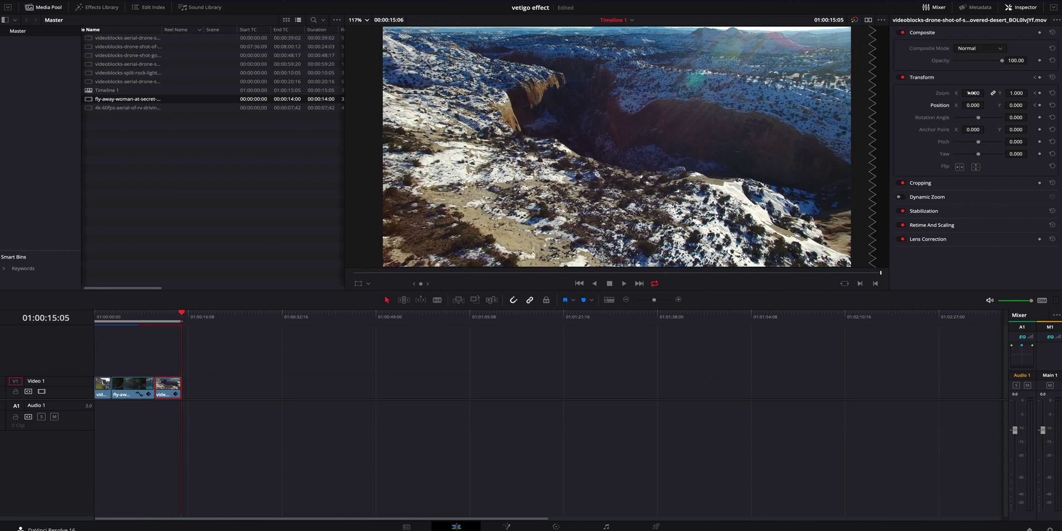
pyautogui.moveTo(969, 93); pyautogui.dragTo(1029, 105)
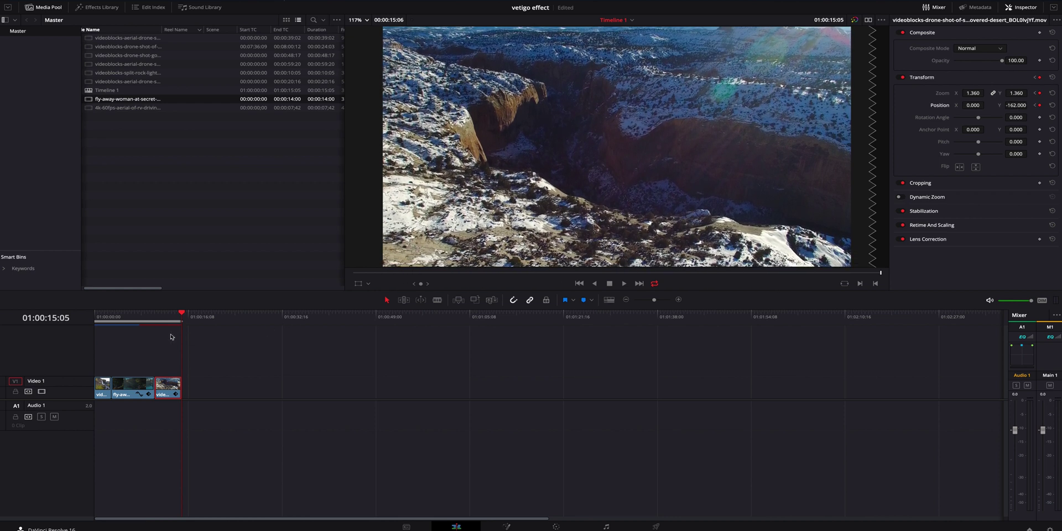
pyautogui.moveTo(170, 314); pyautogui.dragTo(162, 316)
pyautogui.press('space')
pyautogui.press('space')
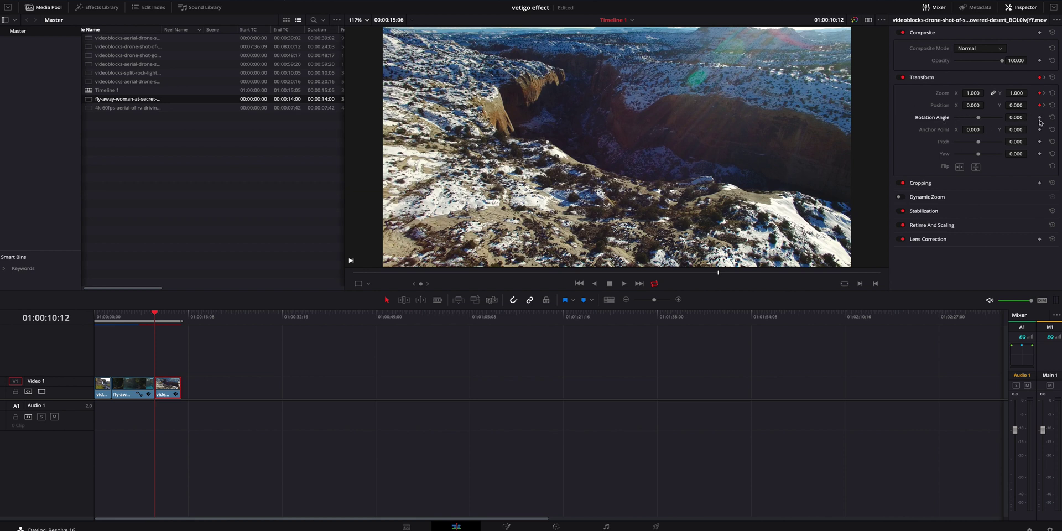
# Step: Set the canyon clip's last frame to Rotation Angle -5.300 and Zoom 1.500
pyautogui.moveTo(172, 314); pyautogui.dragTo(176, 317)
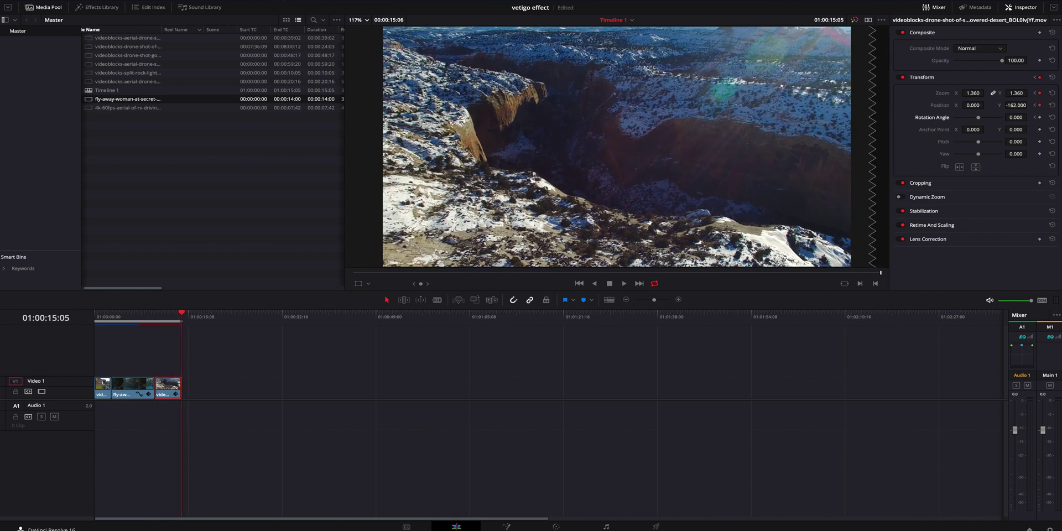
pyautogui.moveTo(1016, 117); pyautogui.dragTo(1029, 118)
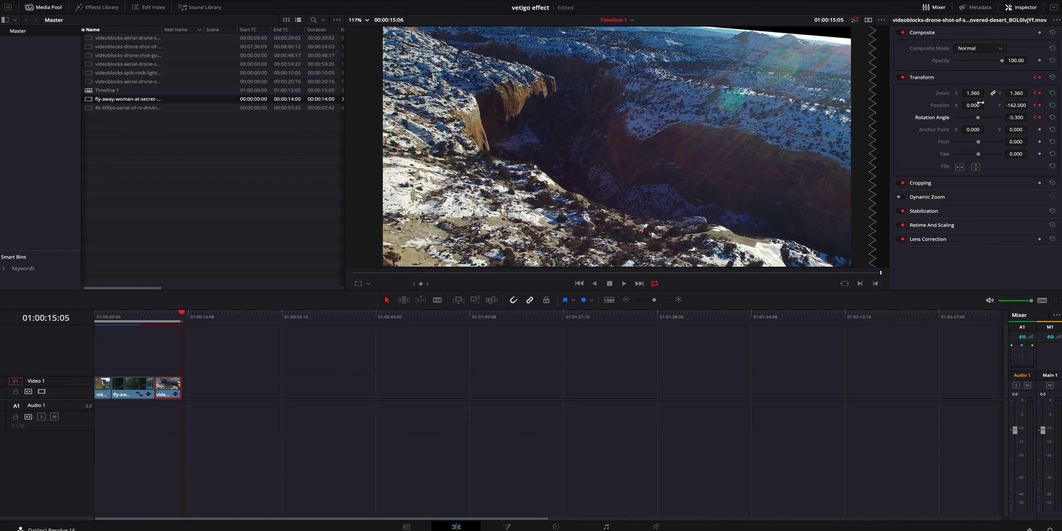
pyautogui.moveTo(973, 93); pyautogui.dragTo(986, 93)
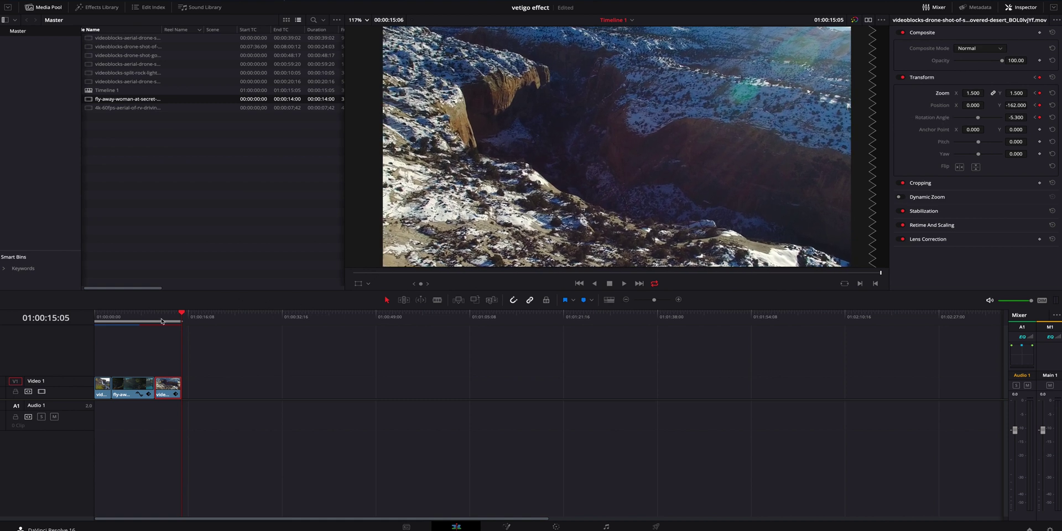
pyautogui.moveTo(170, 318); pyautogui.dragTo(161, 321)
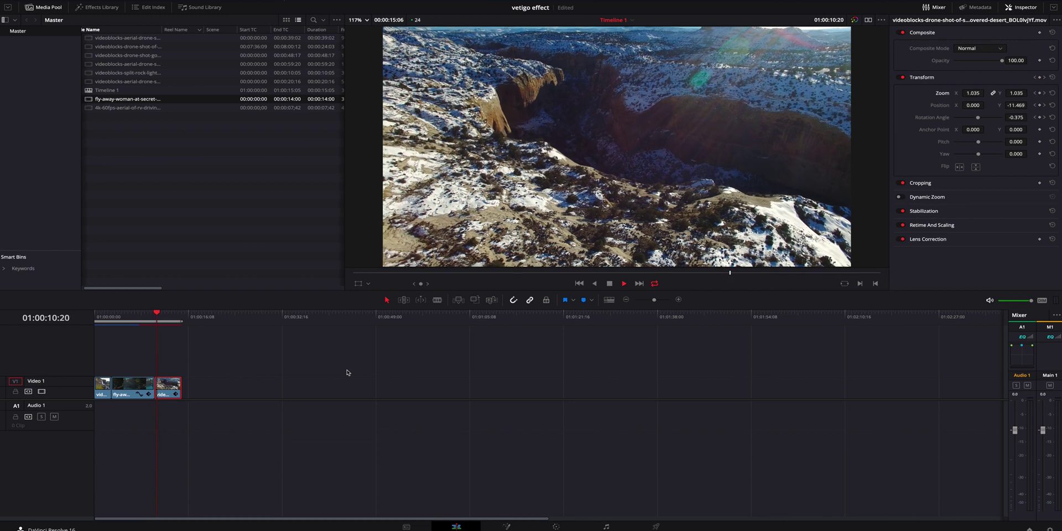